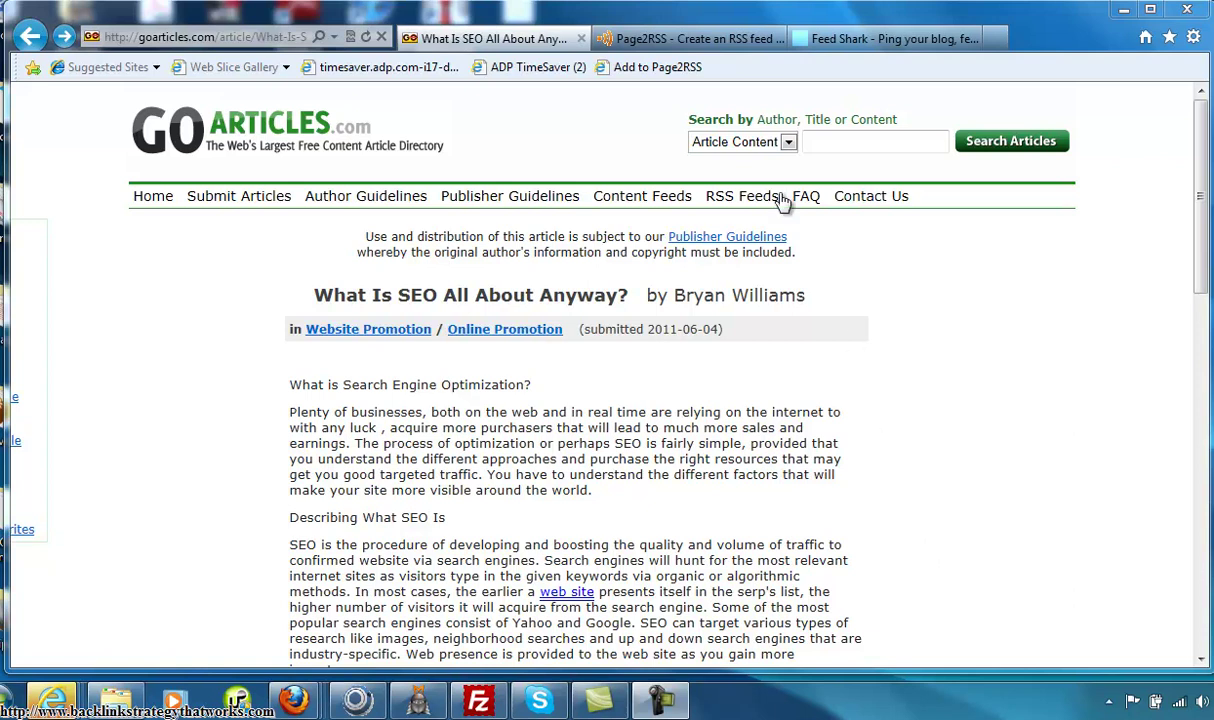
Step: Switch to Page2RSS and scroll from its Page URL box down to the bookmarklet section
left_click(653, 41)
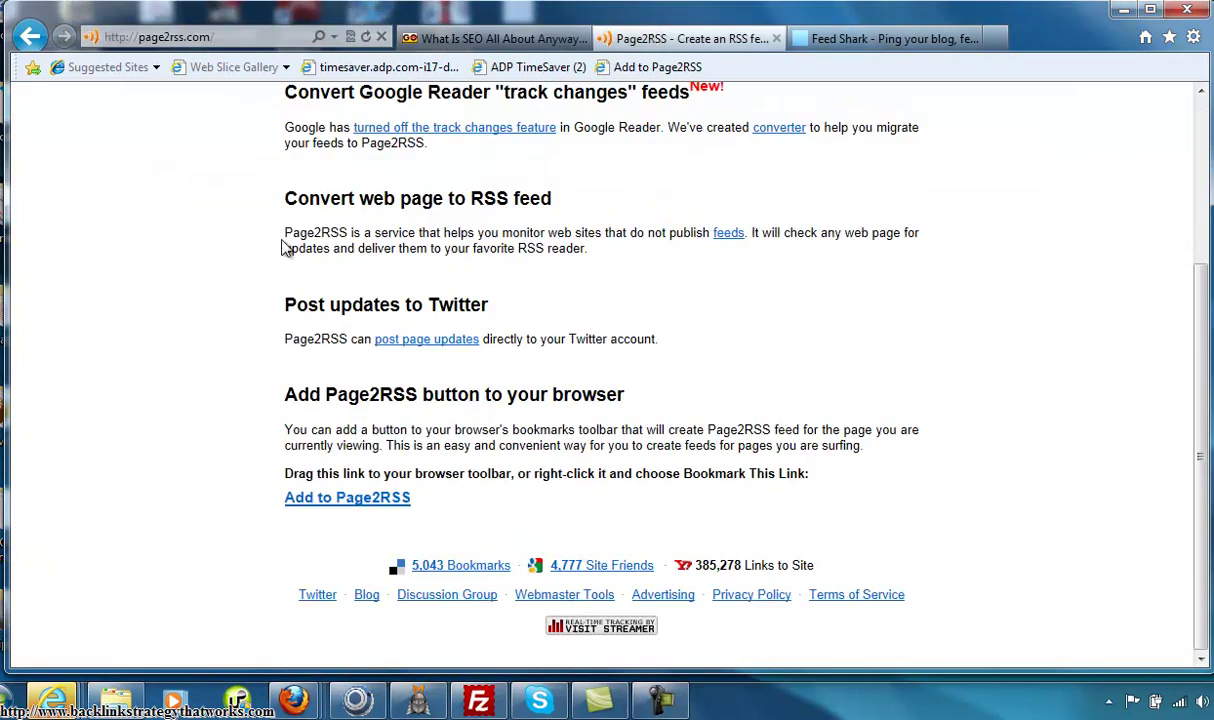
scroll(1145, 385, "up", 3)
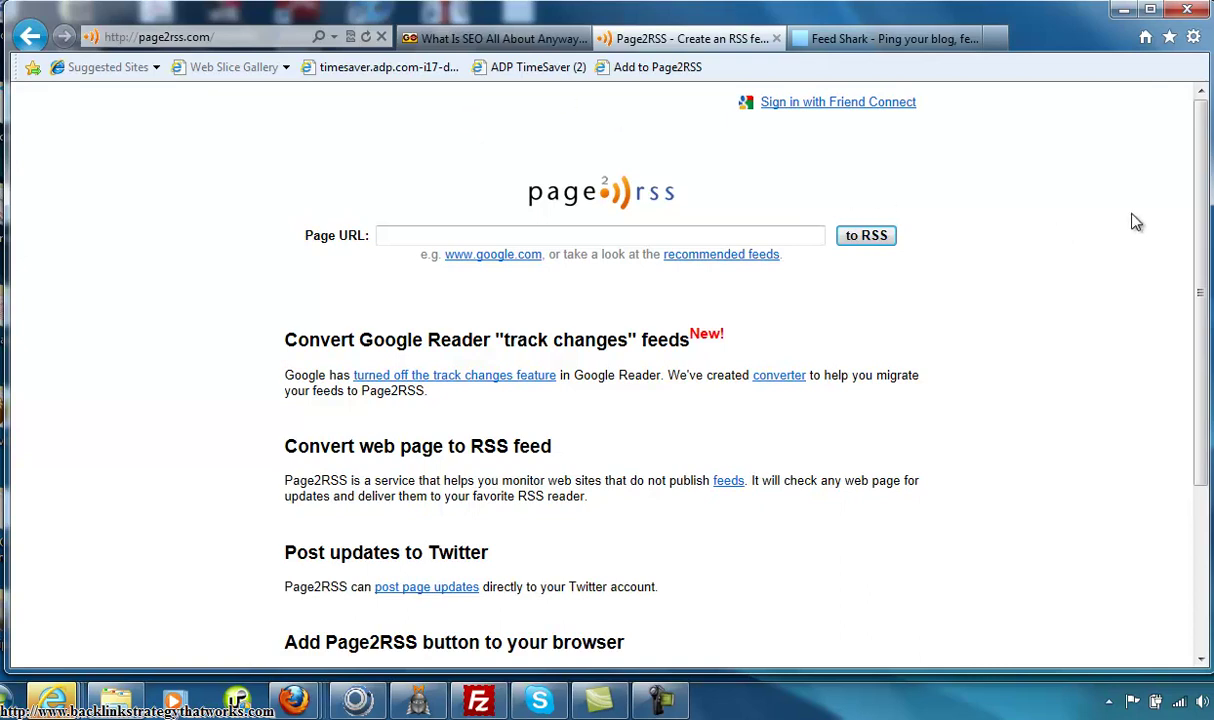
left_click_drag(1200, 172, 1200, 337)
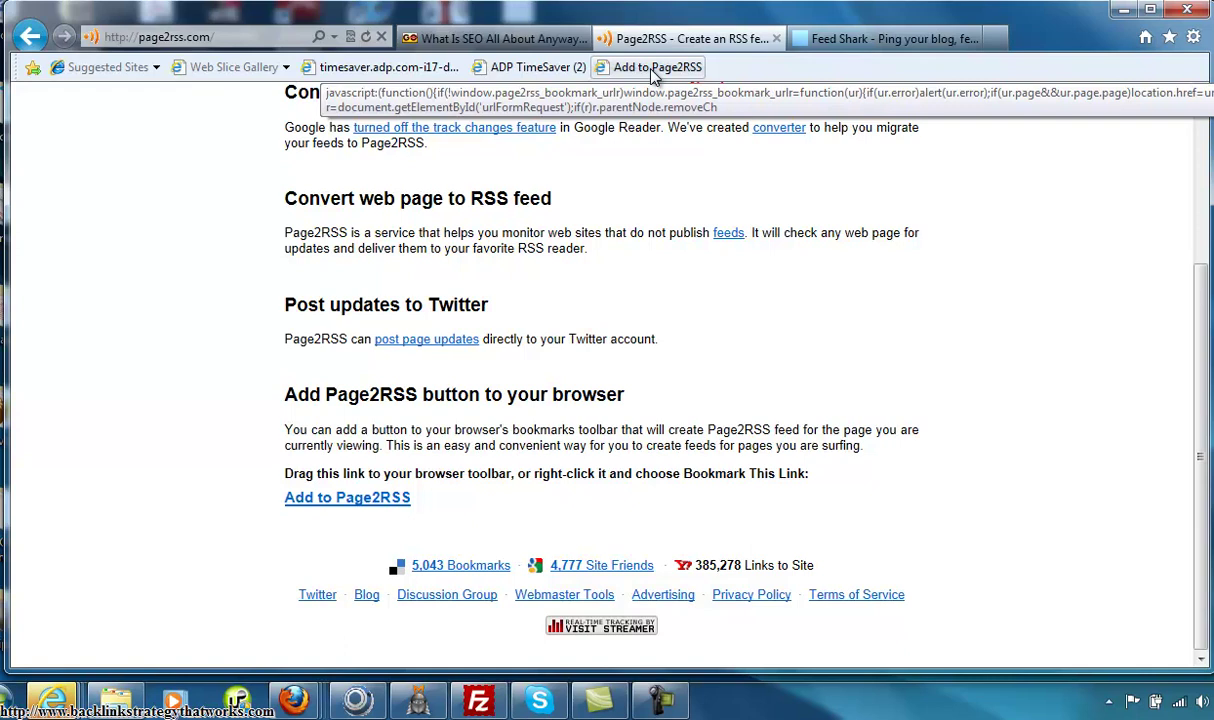
Step: Look over Feed Shark's Step 1 ping fields, then return to the GoArticles SEO article
left_click(848, 40)
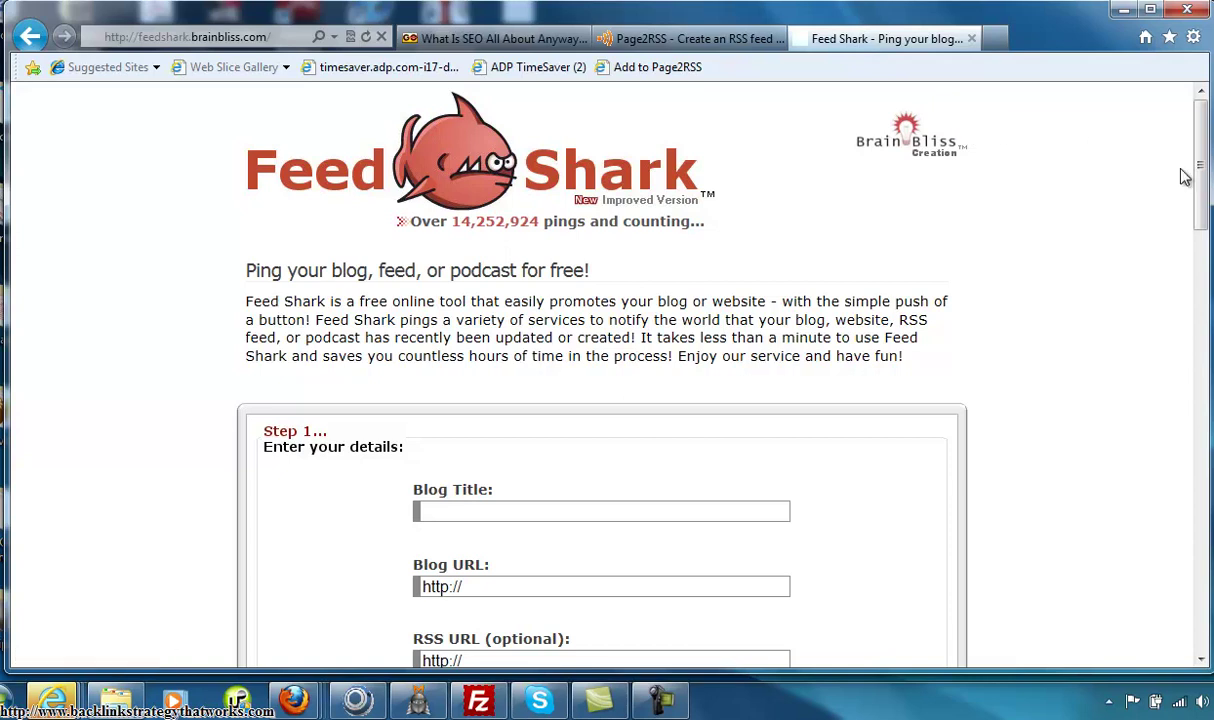
mouse_move(1207, 165)
left_mouse_down()
mouse_move(1207, 232)
mouse_move(1207, 165)
left_mouse_up()
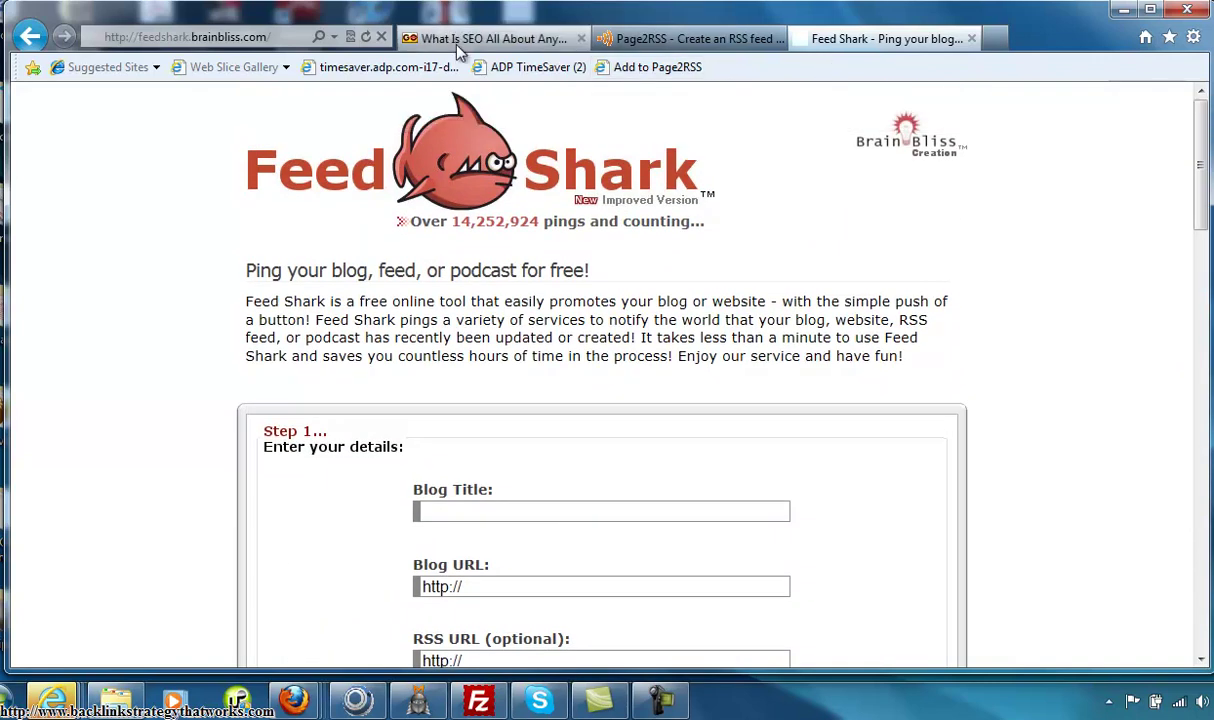
left_click(432, 42)
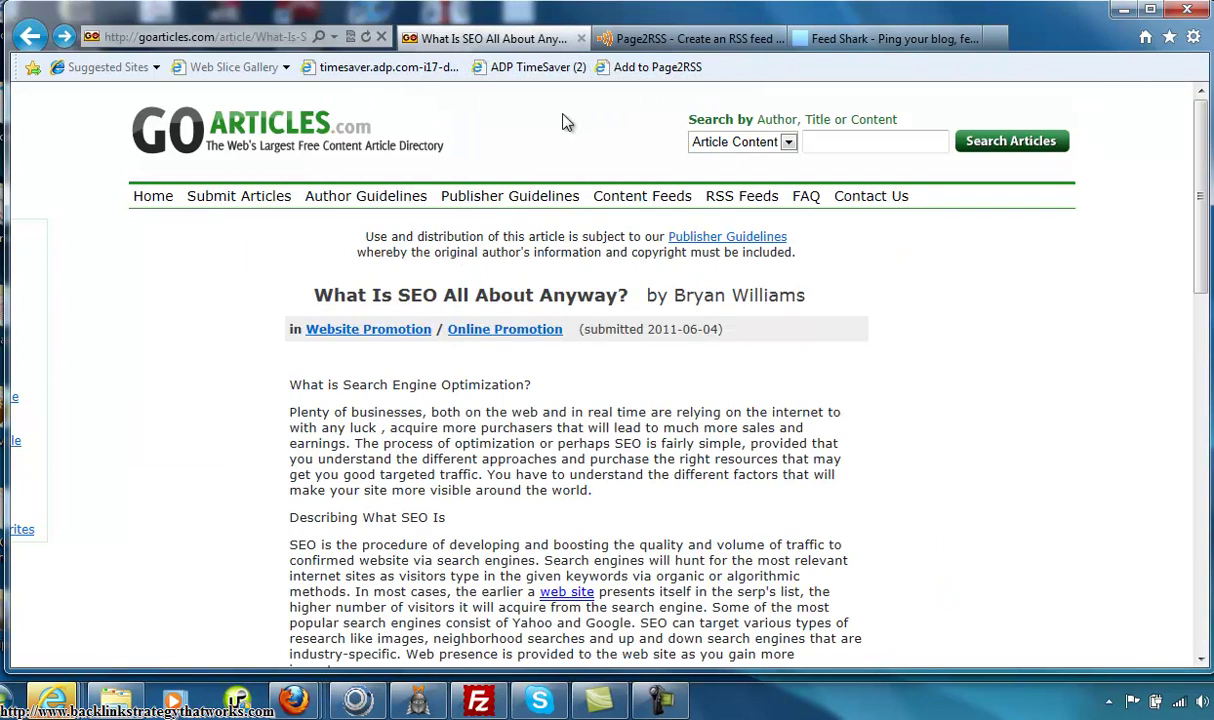
Step: Create a Page2RSS feed for the GoArticles article with the bookmarklet and copy its feed link
left_click(649, 70)
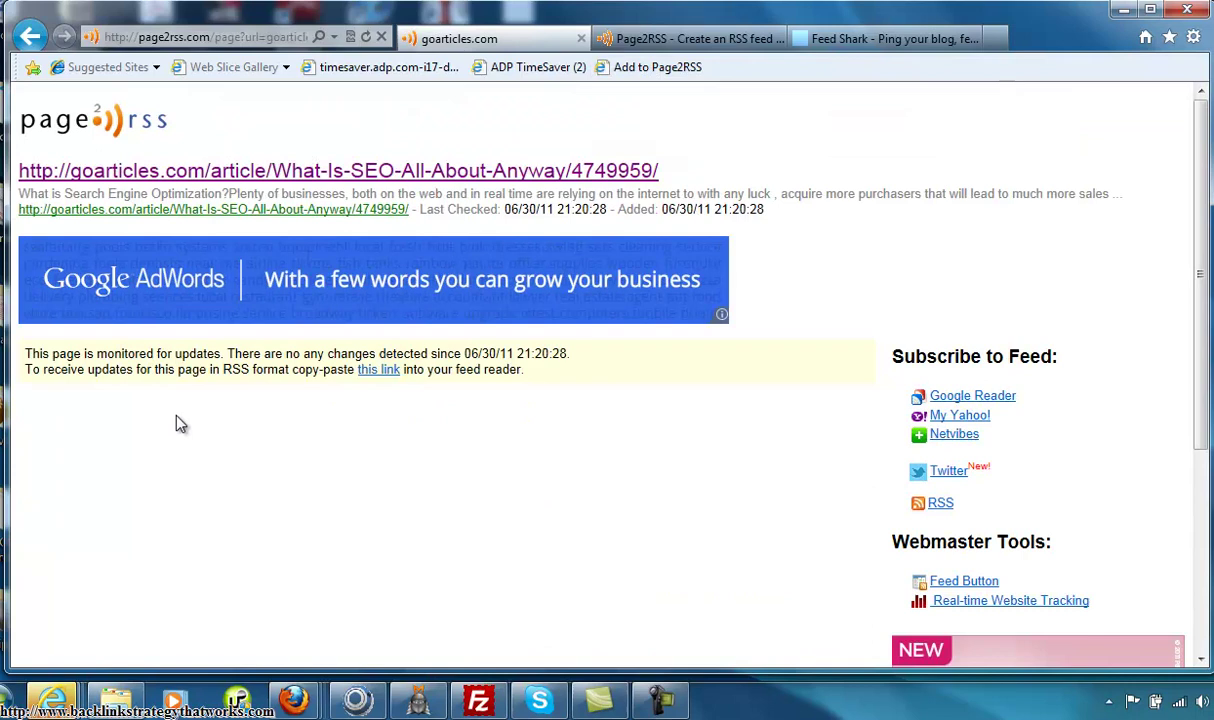
right_click(373, 378)
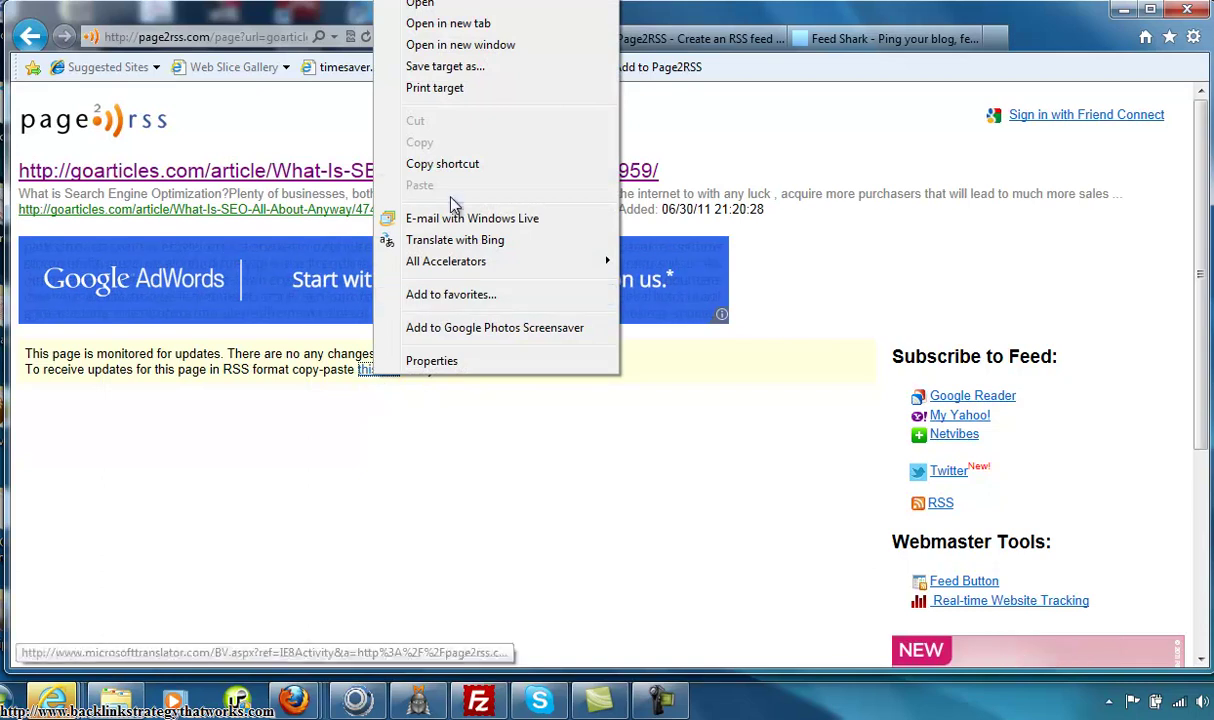
left_click(452, 163)
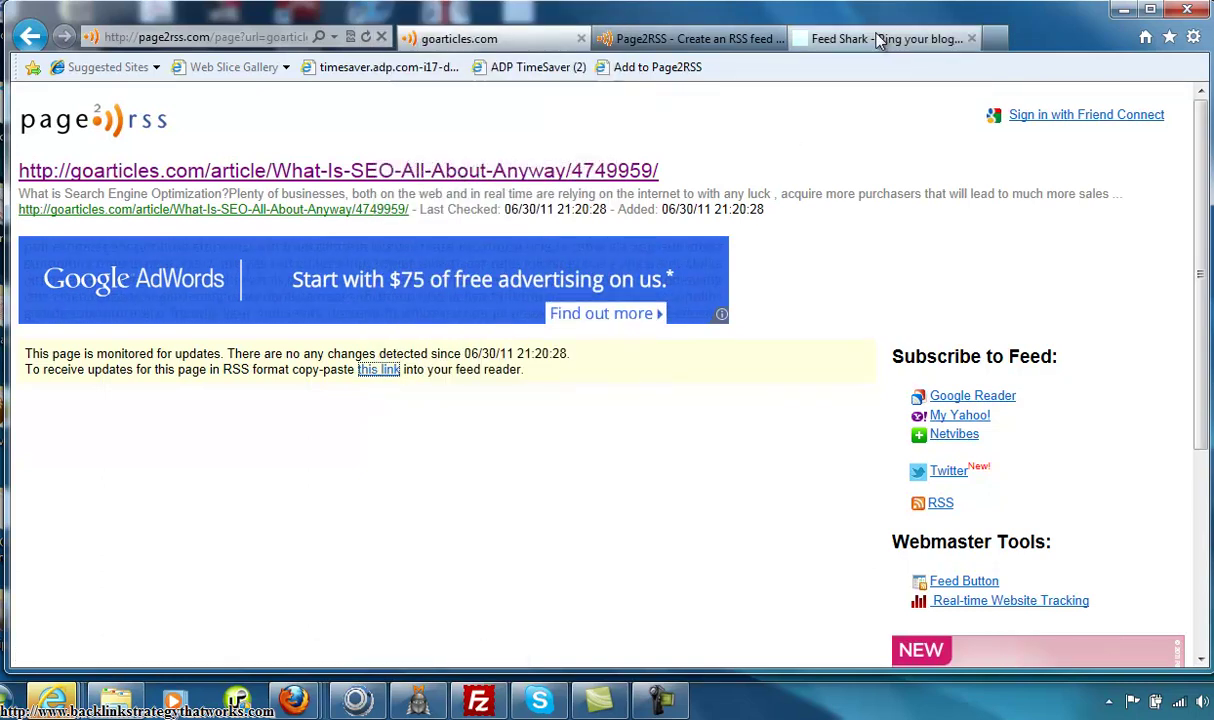
left_click(845, 38)
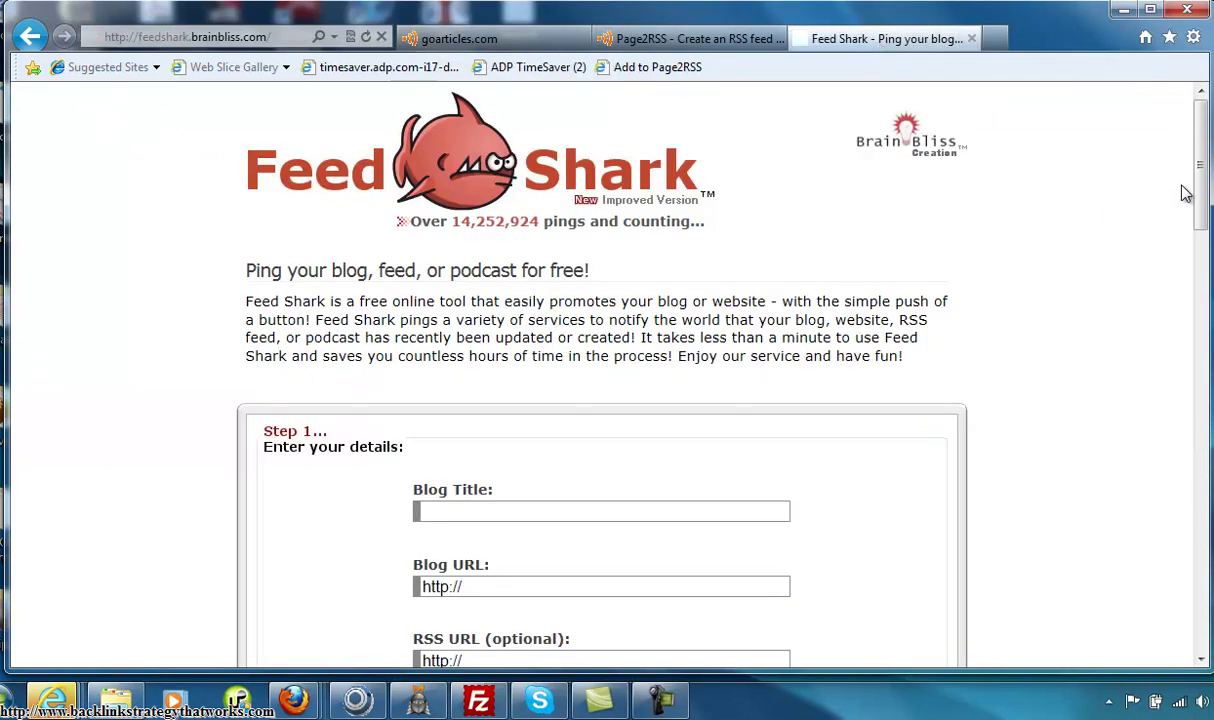
left_click_drag(1200, 195, 1205, 255)
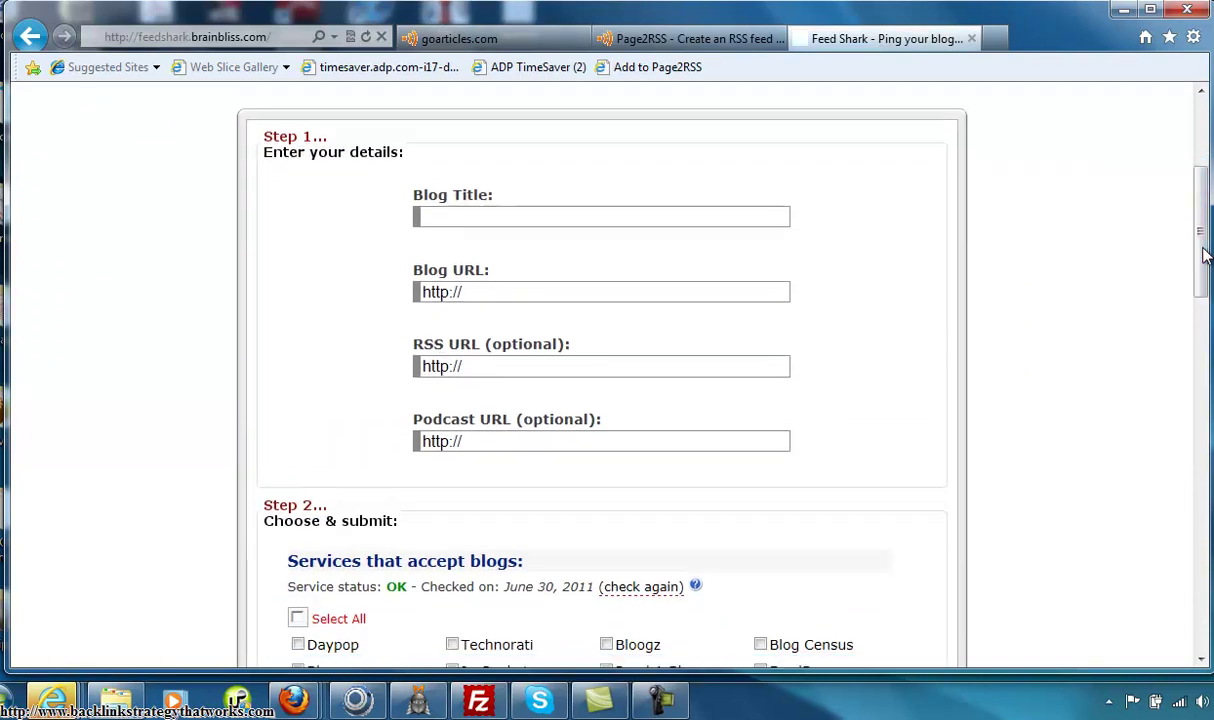
left_click(477, 365)
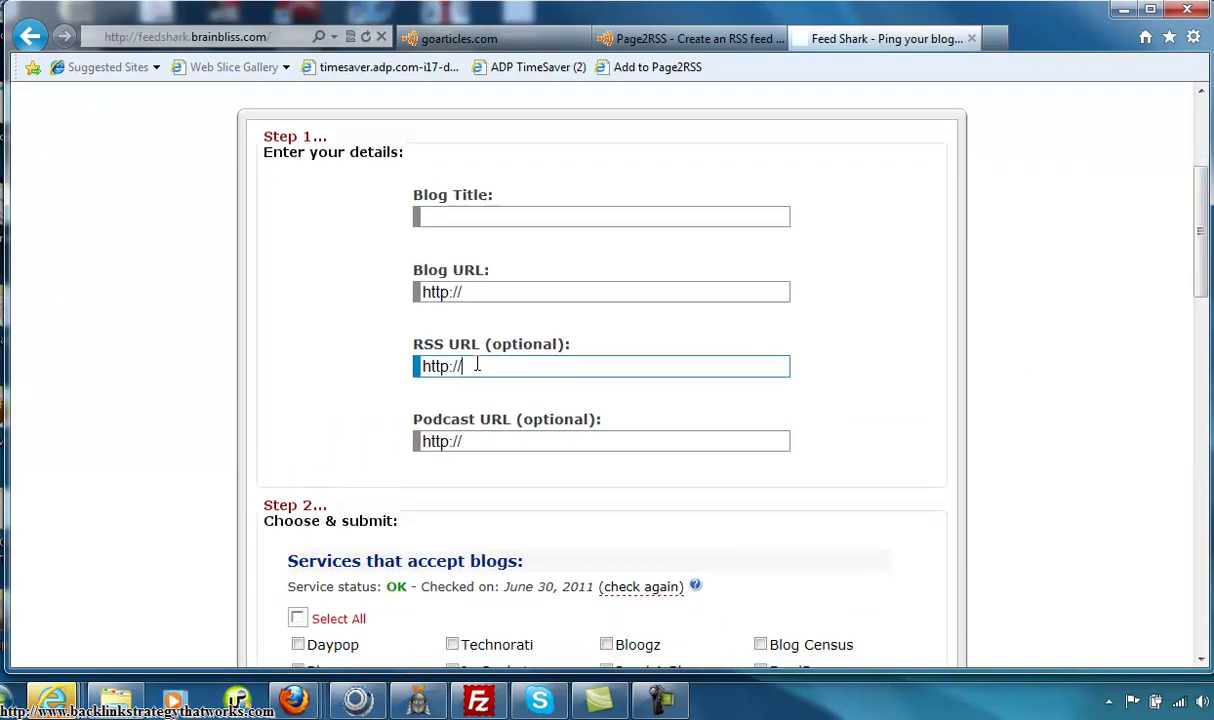
left_click_drag(477, 365, 364, 370)
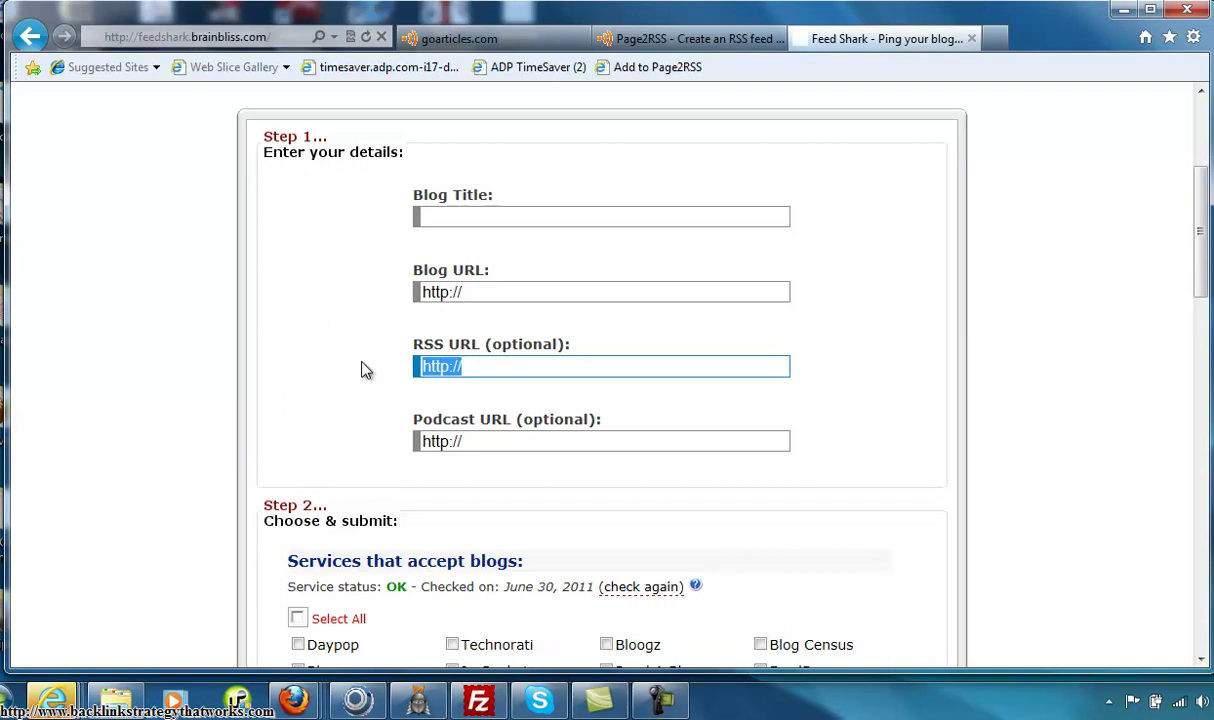
key("ctrl+v")
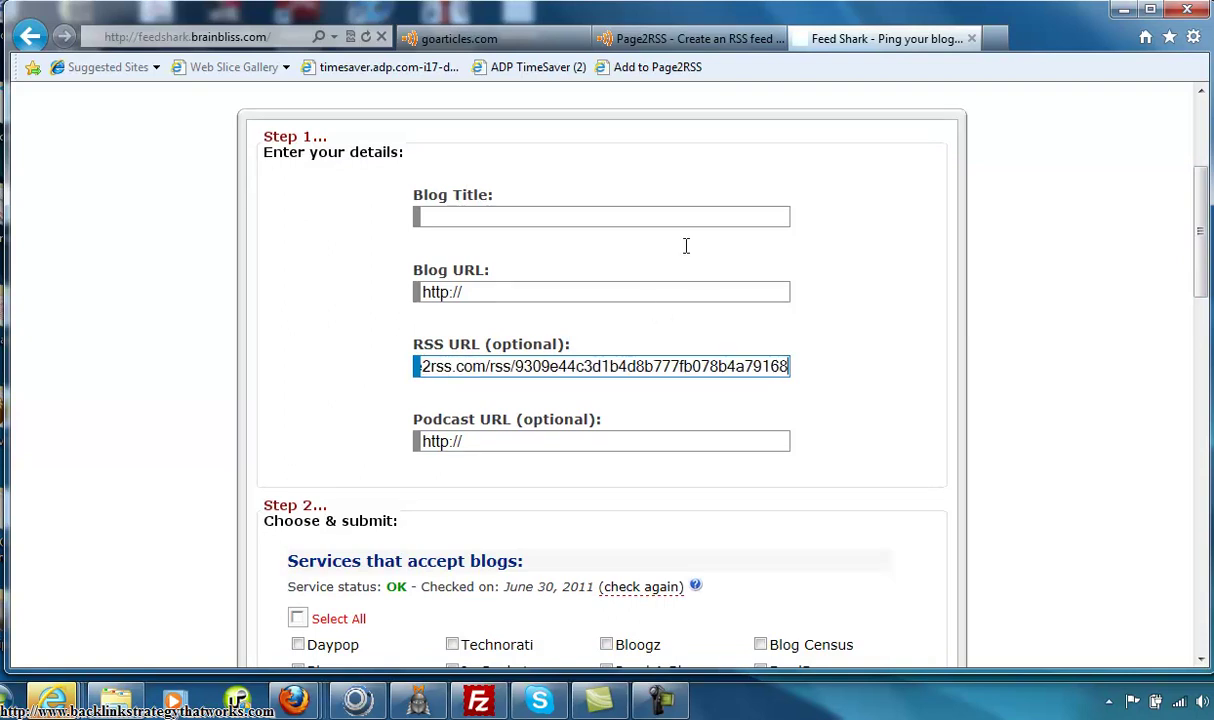
Step: Enter 'What is seo all about anyway?' as the Blog Title
left_click(611, 217)
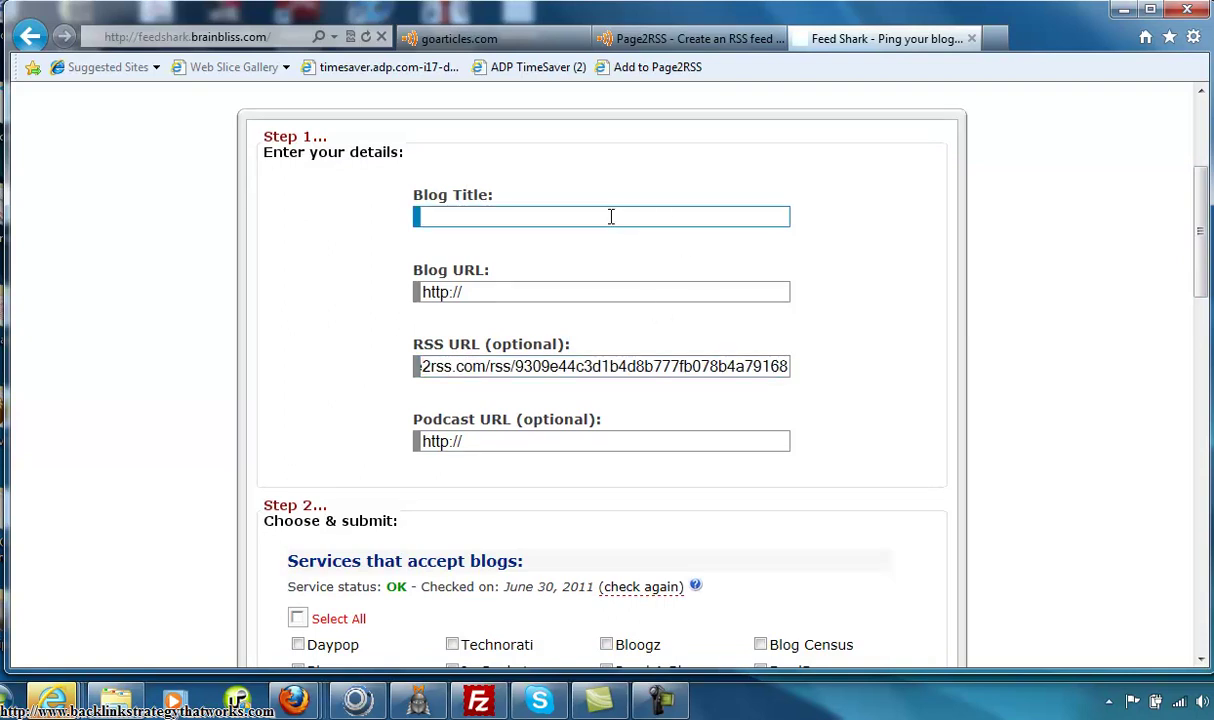
left_click(465, 38)
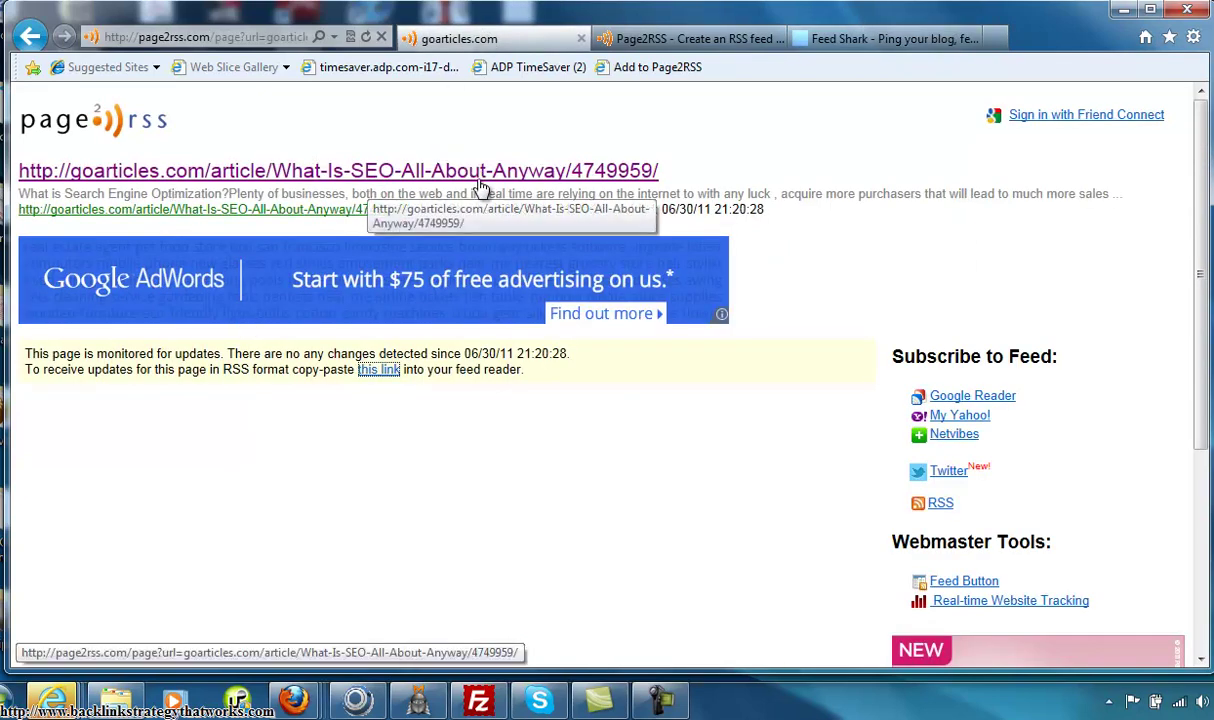
left_click(845, 38)
type("W")
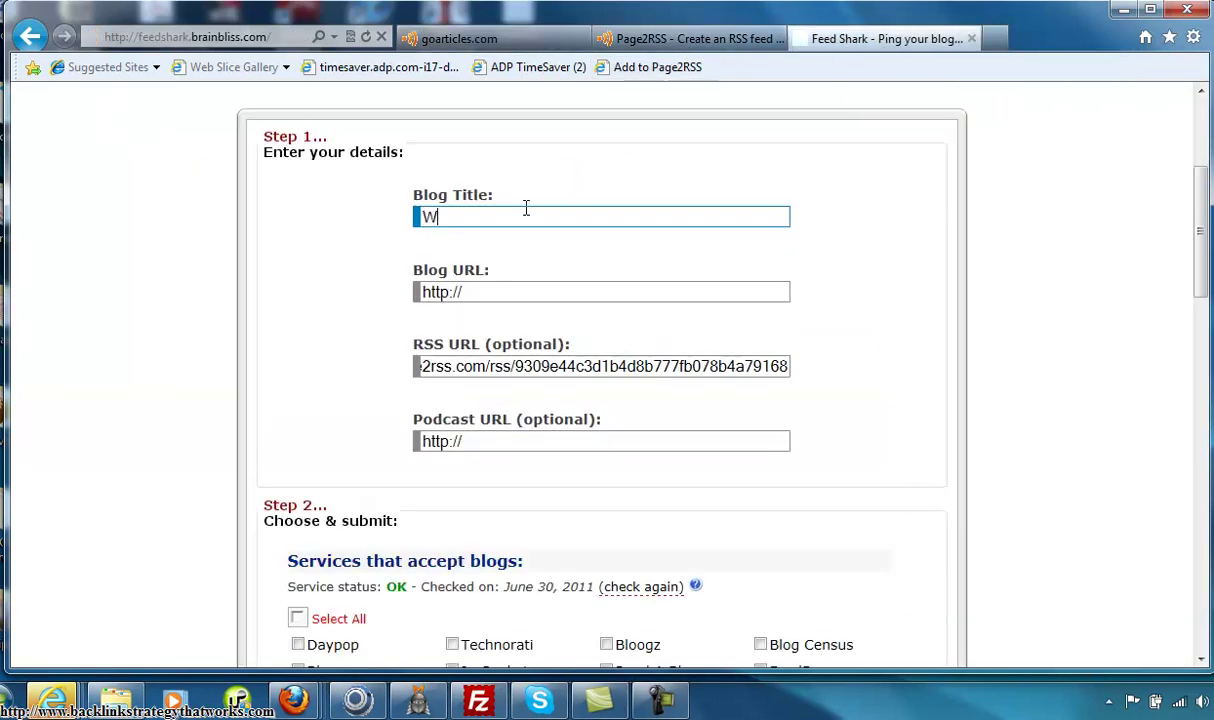
type("hat is")
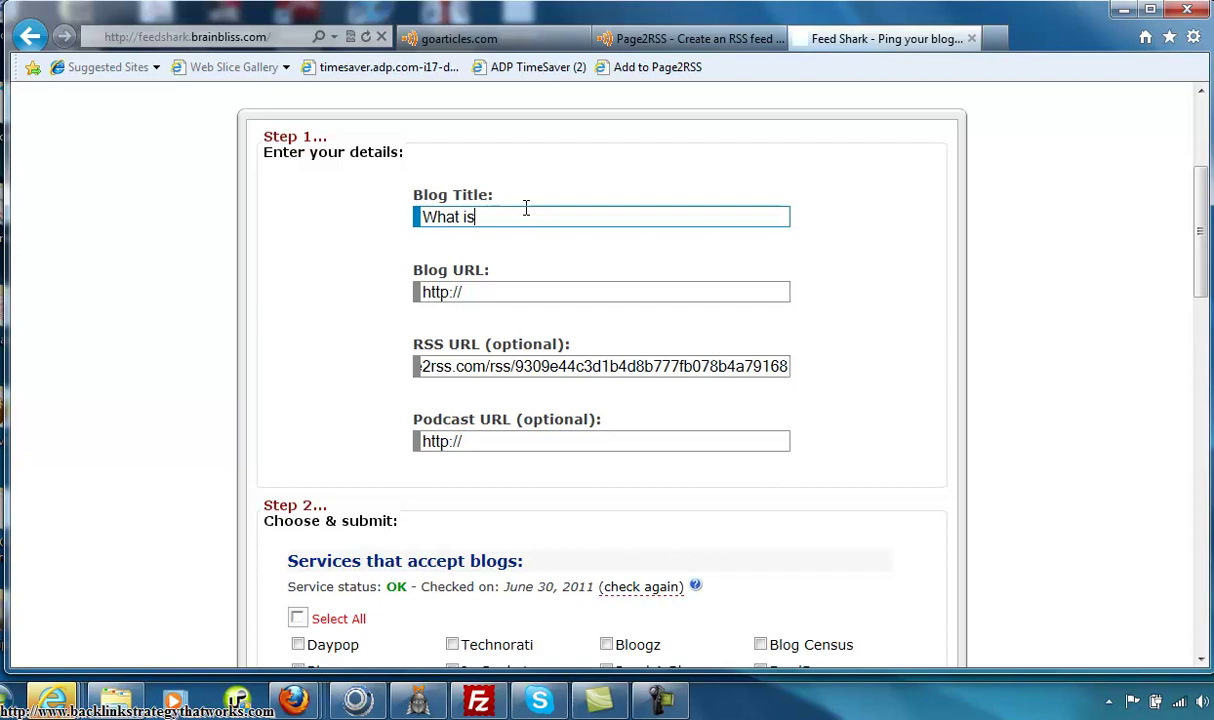
type(" se")
type("o all about")
type(" anyway")
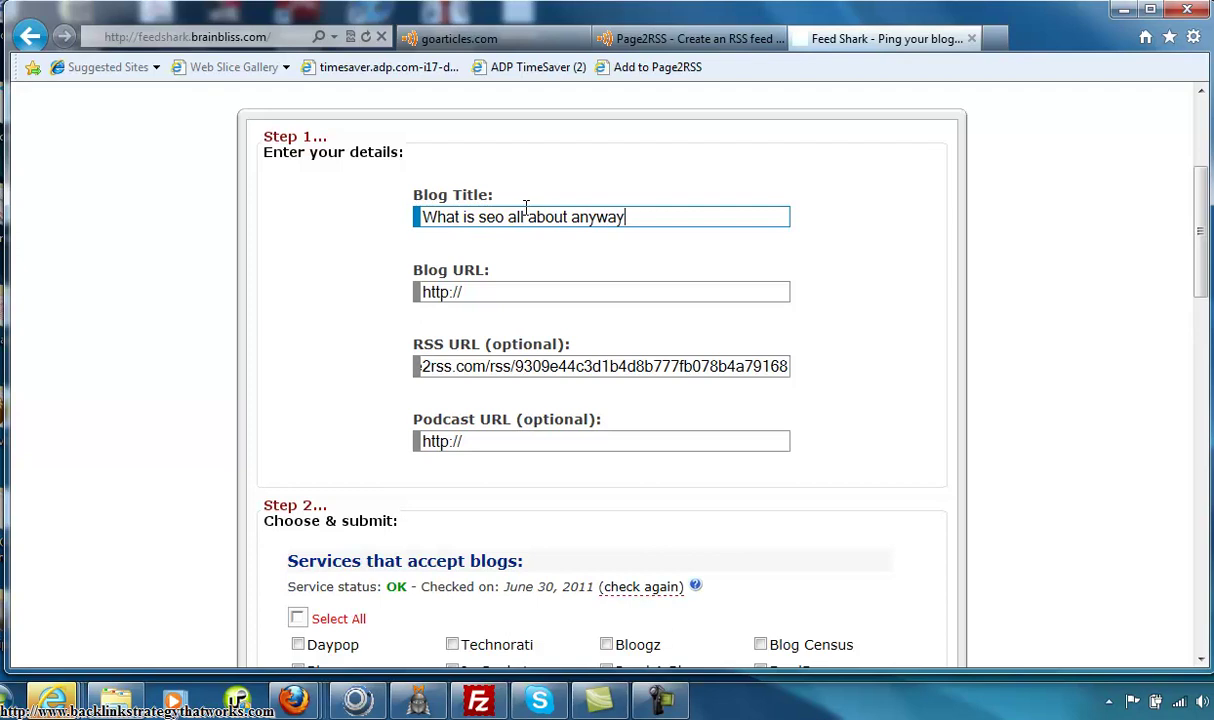
type("?")
left_click(485, 38)
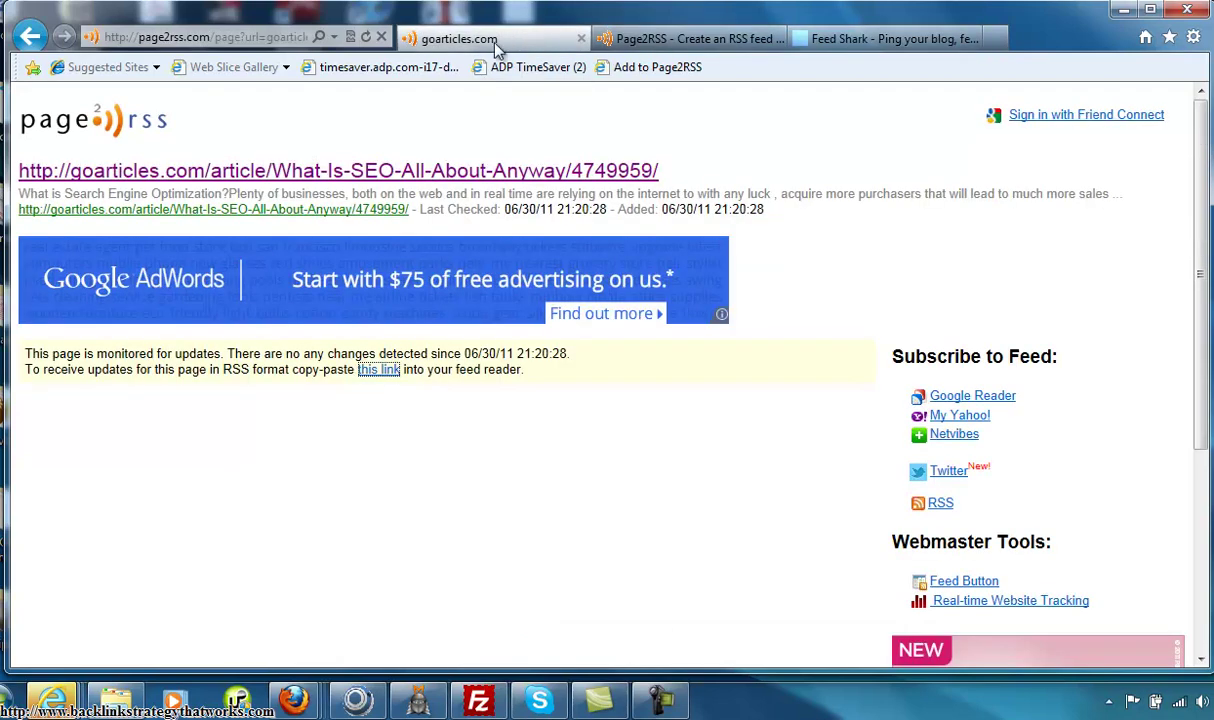
right_click(333, 172)
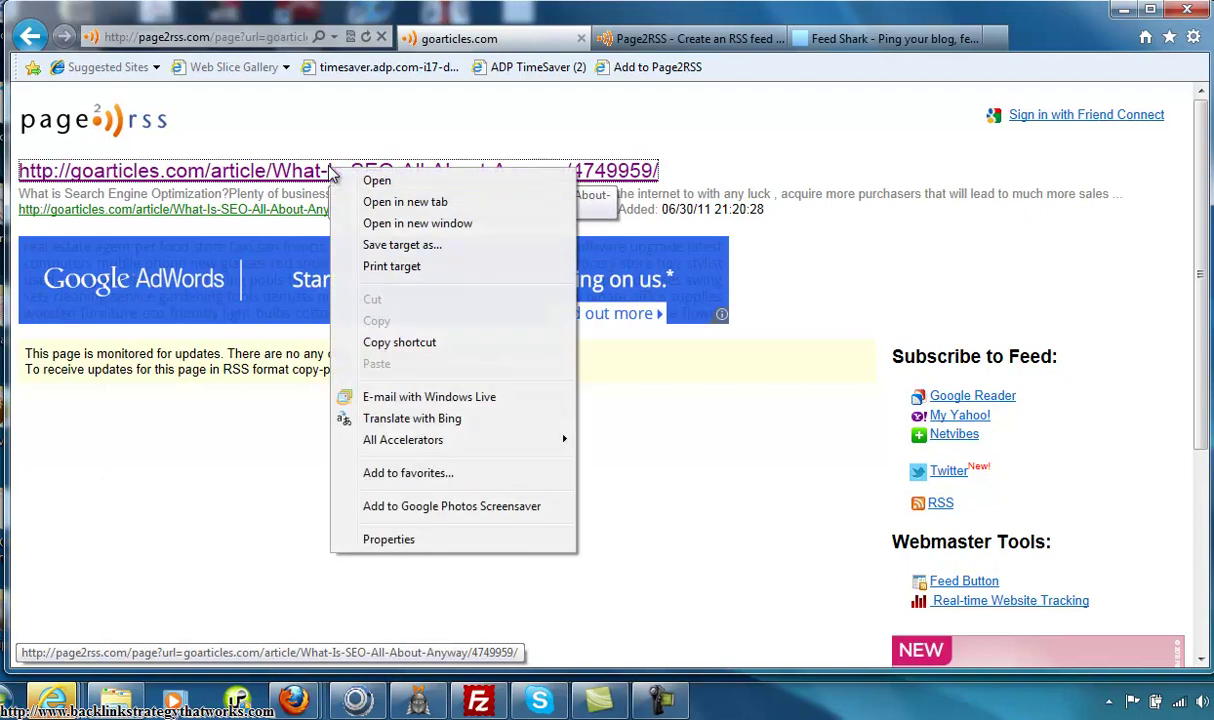
left_click(399, 342)
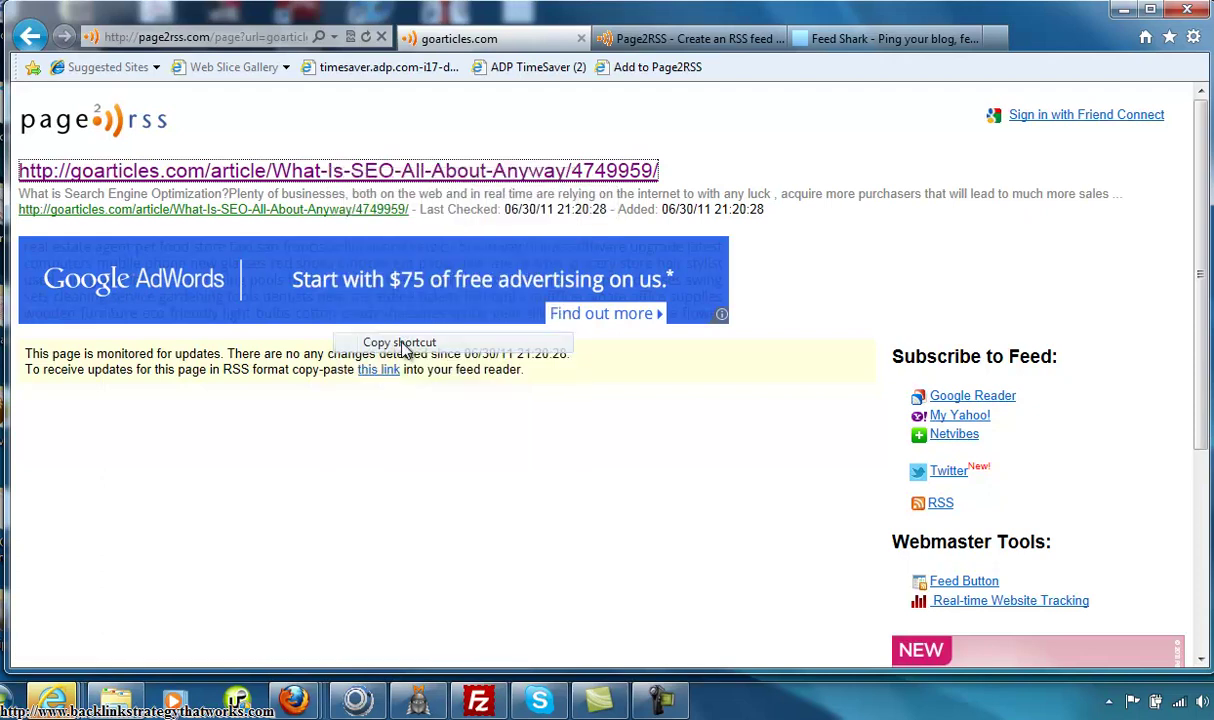
left_click(866, 40)
left_click(468, 290)
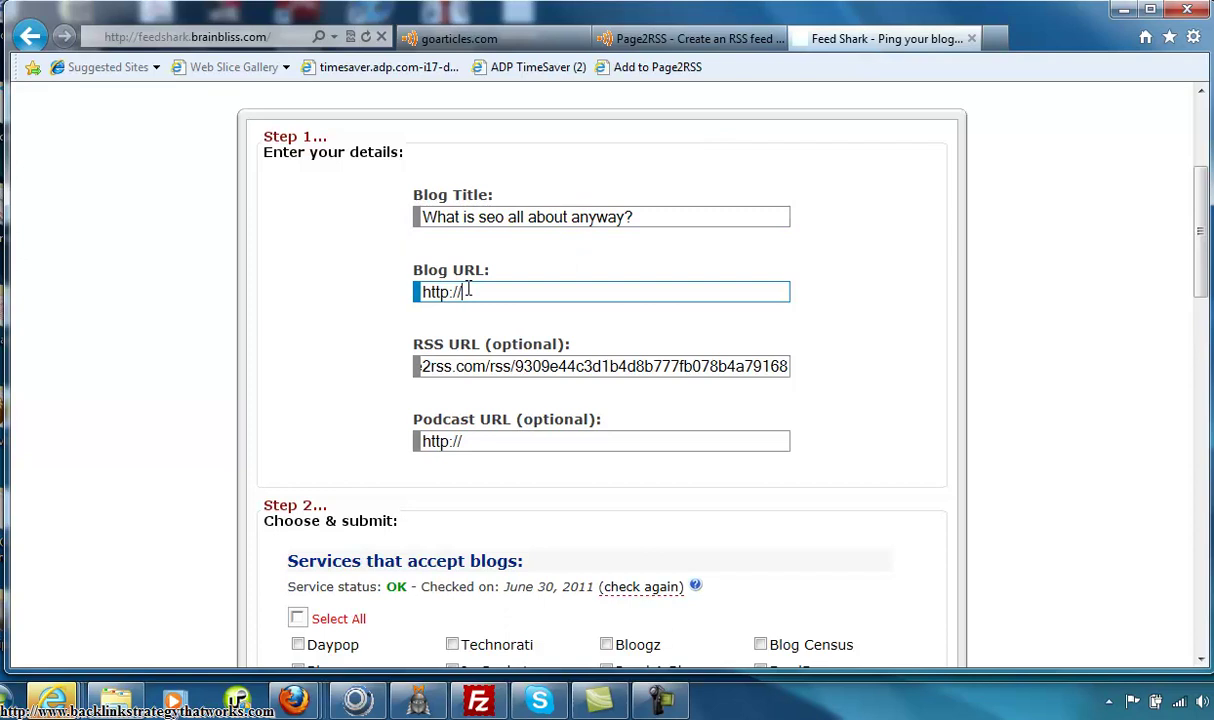
left_click_drag(468, 290, 378, 302)
key("ctrl+v")
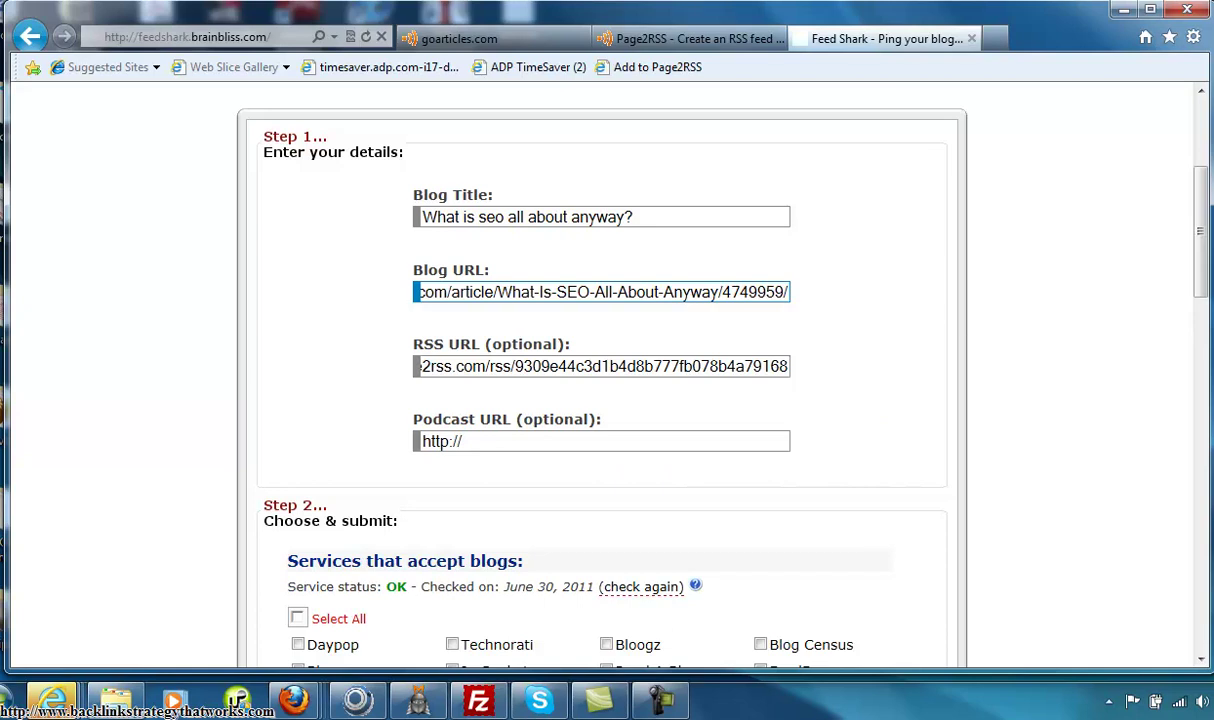
Step: Select All RSS-feed services, enter verification number 1847, and agree to the terms of service
left_click_drag(1208, 245, 1205, 380)
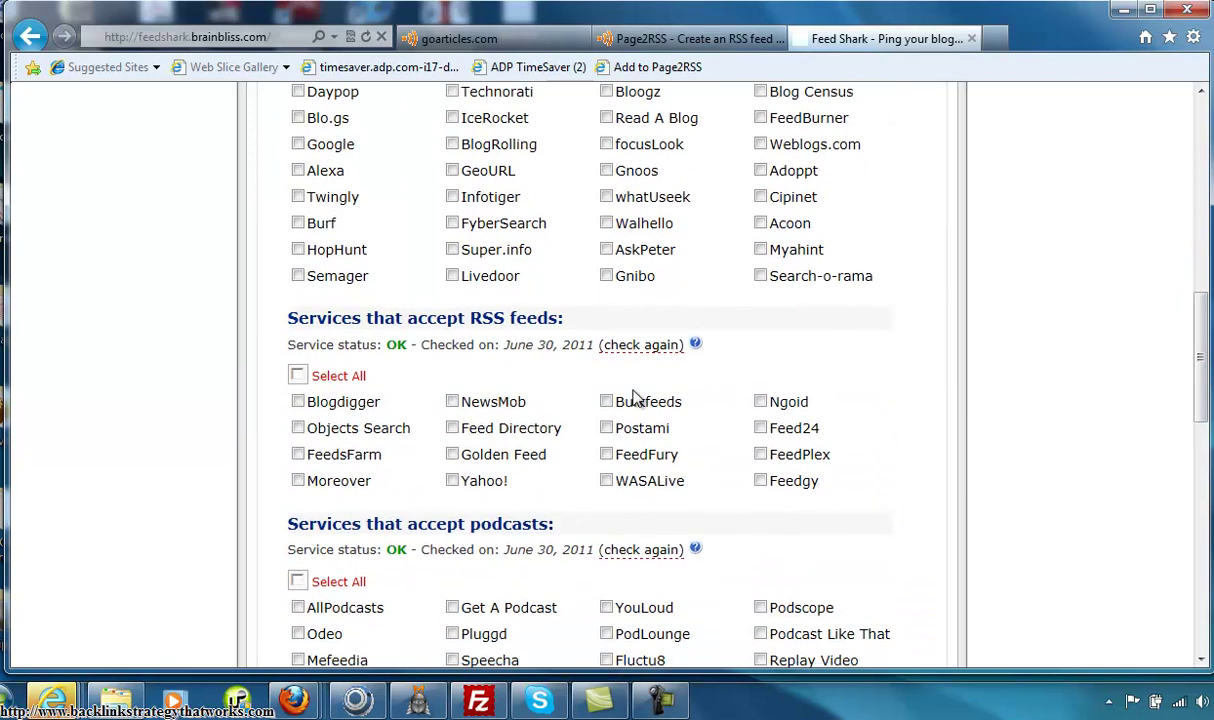
left_click(297, 375)
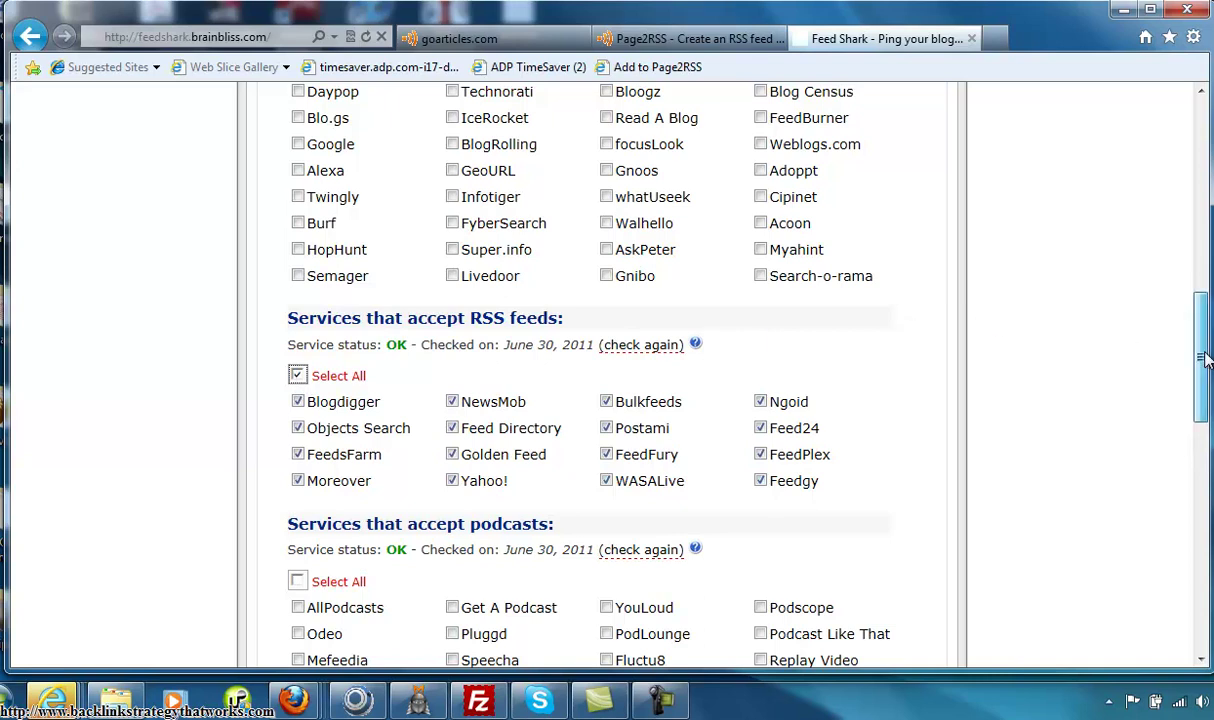
scroll(1204, 358, "down", 5)
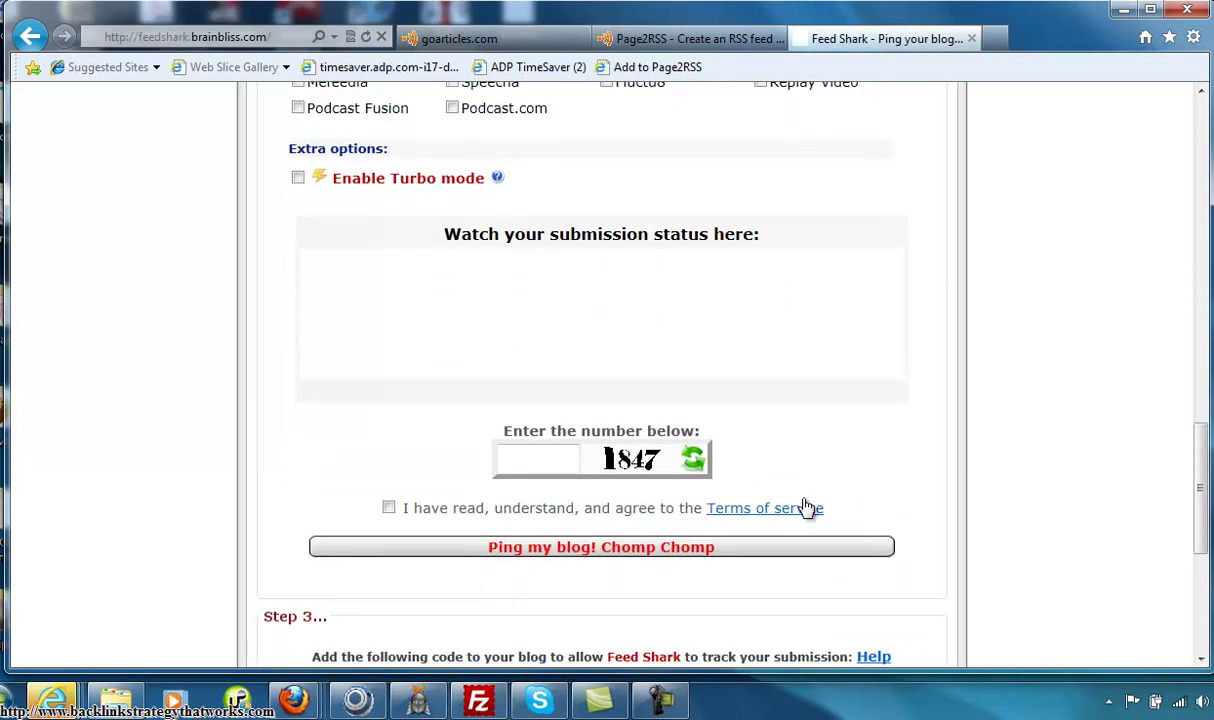
left_click(542, 461)
type("1847")
left_click(388, 507)
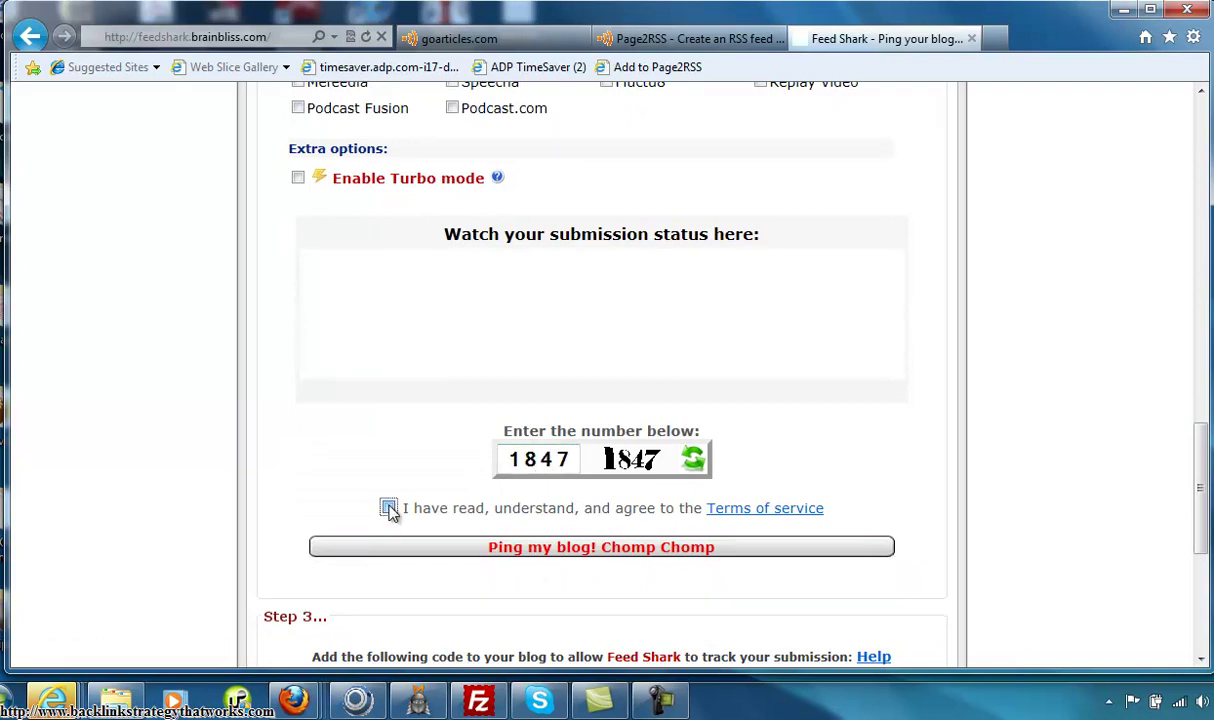
Step: Submit the ping with 'Ping my blog! Chomp Chomp' and view the Step 3 tracking code
left_click(554, 549)
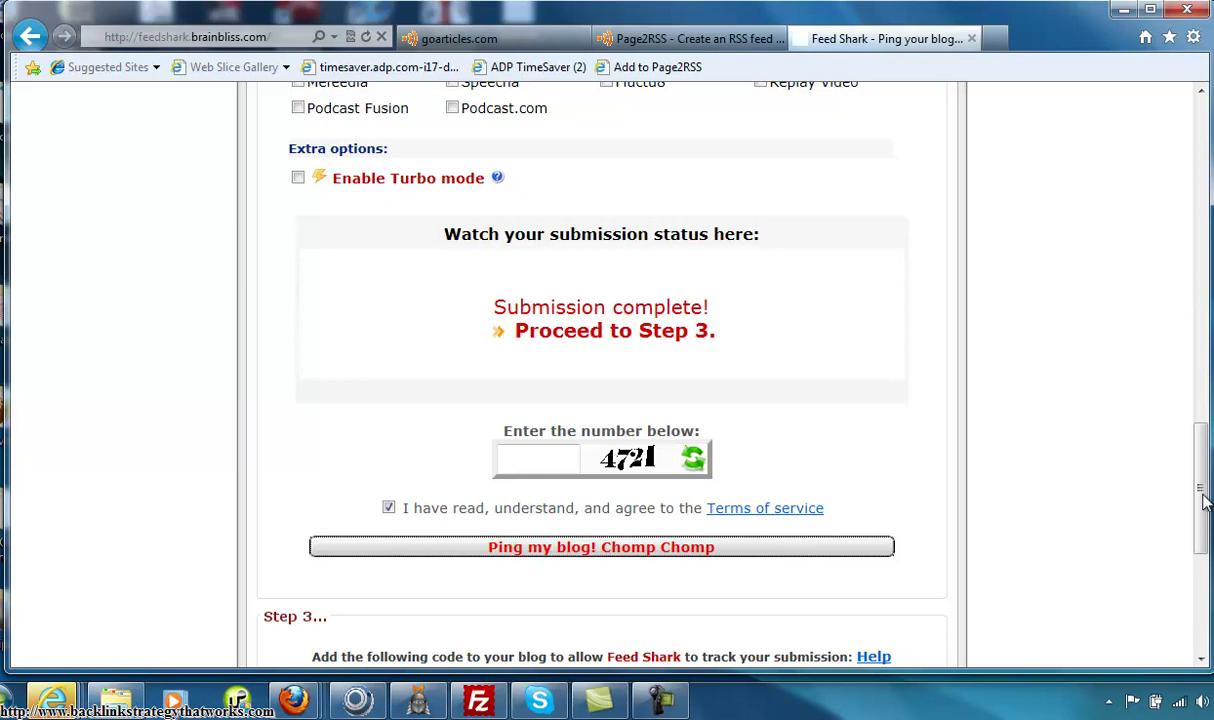
left_click_drag(1204, 503, 1204, 568)
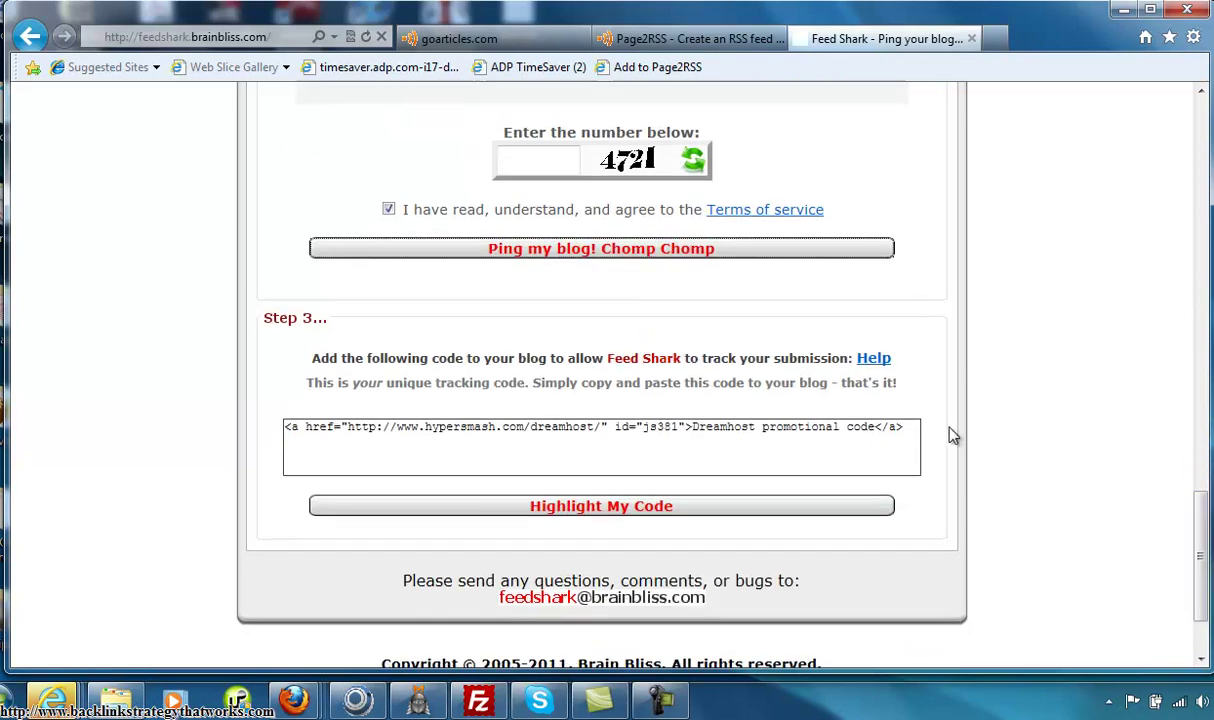
left_click(603, 424)
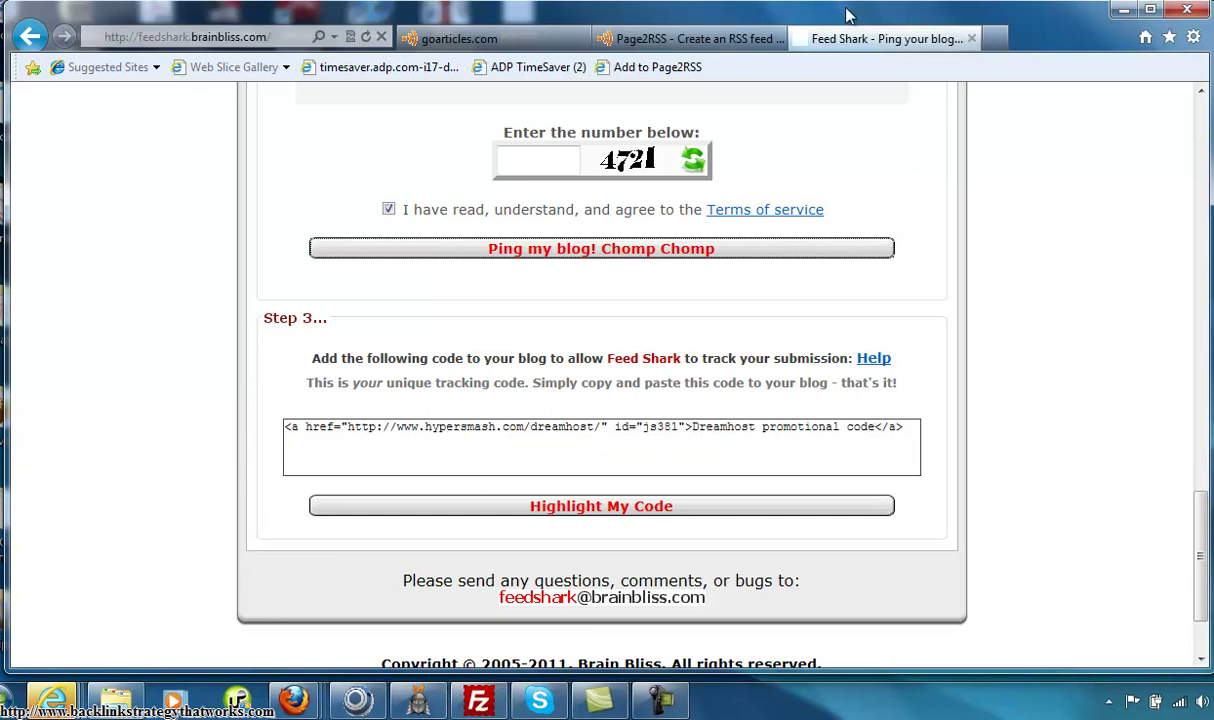
left_click(487, 33)
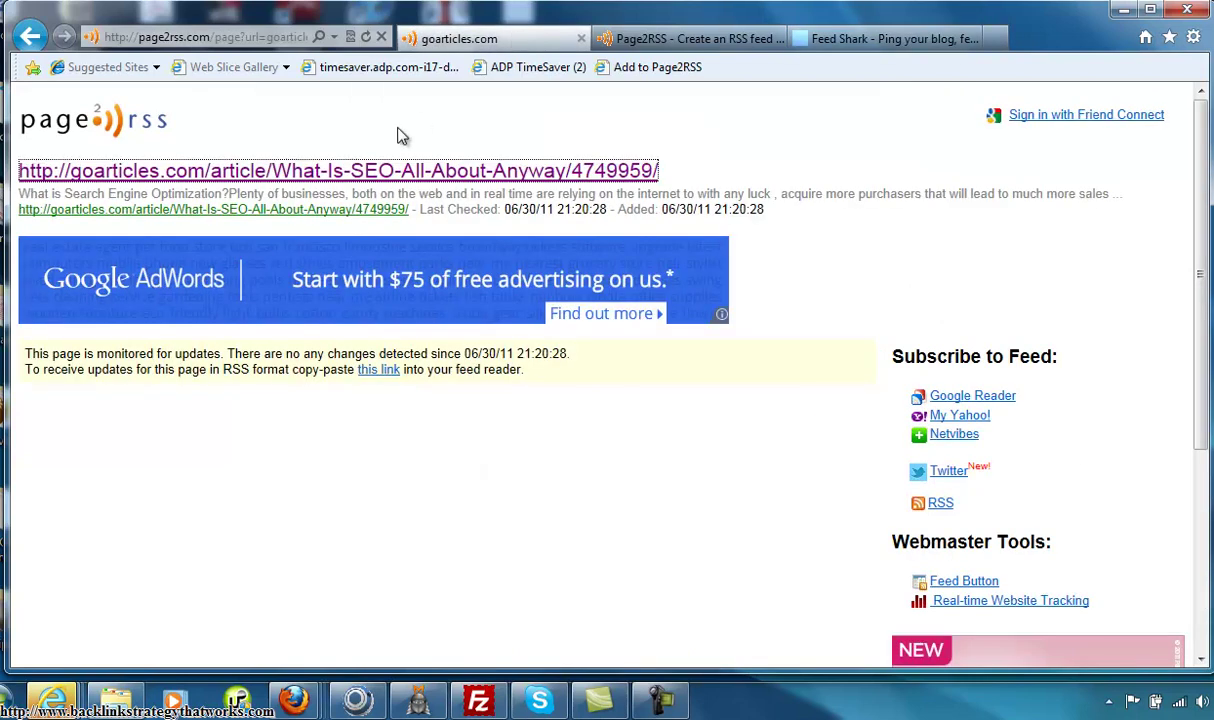